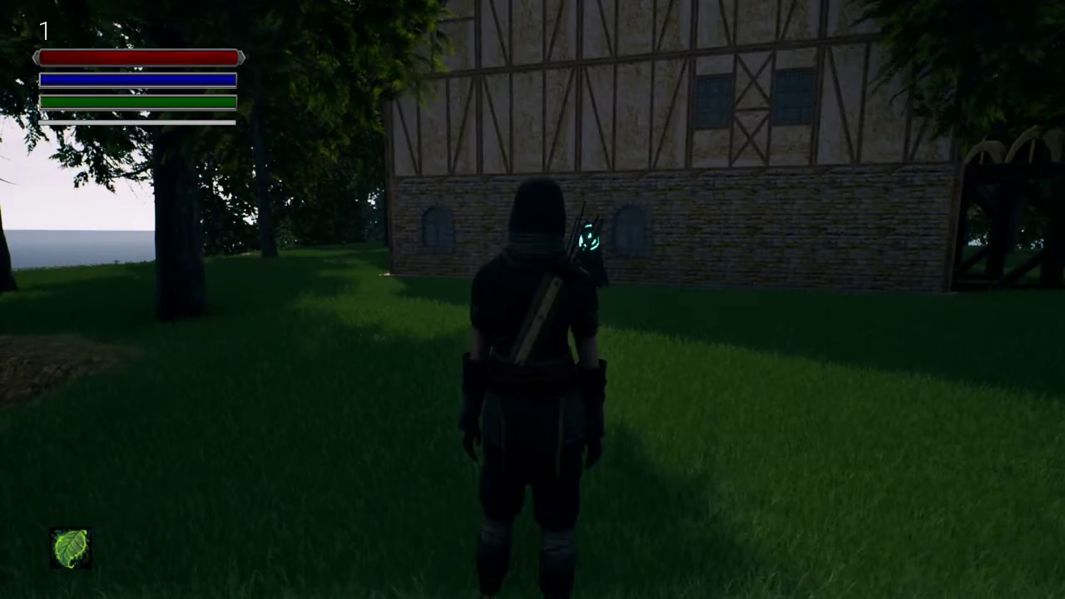
- Walk the character through the grounds, draw the sword and shield, and strike the trees near the house
key("w")
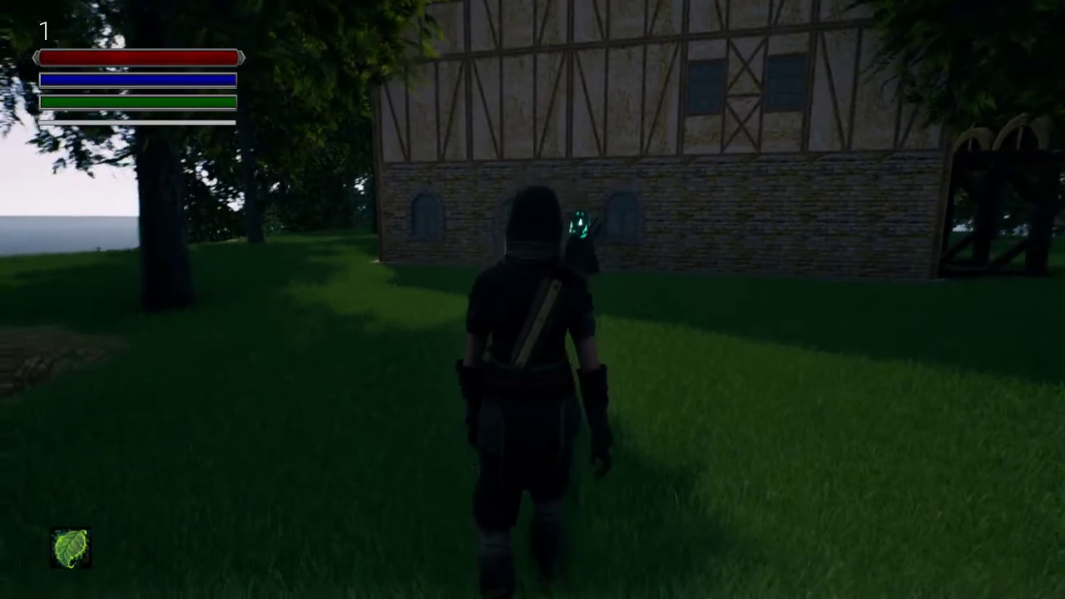
key("w")
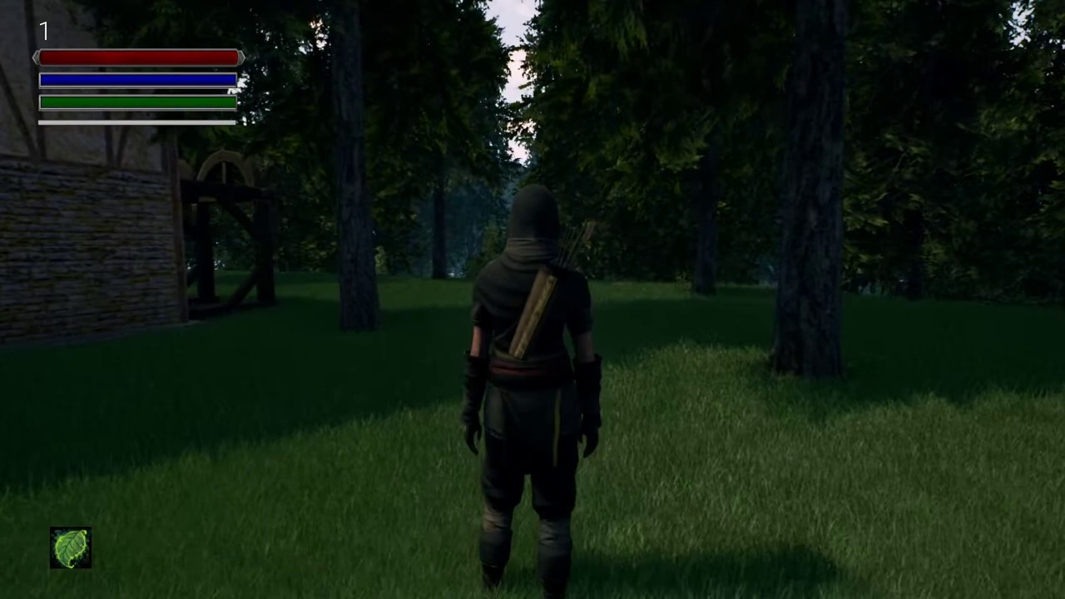
key("w")
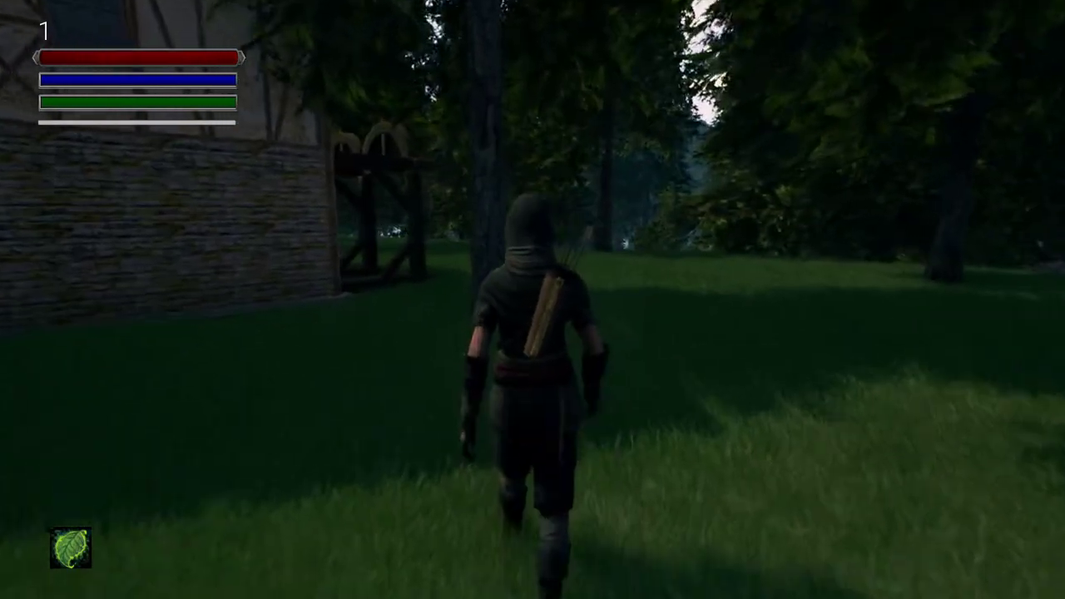
key("Tab")
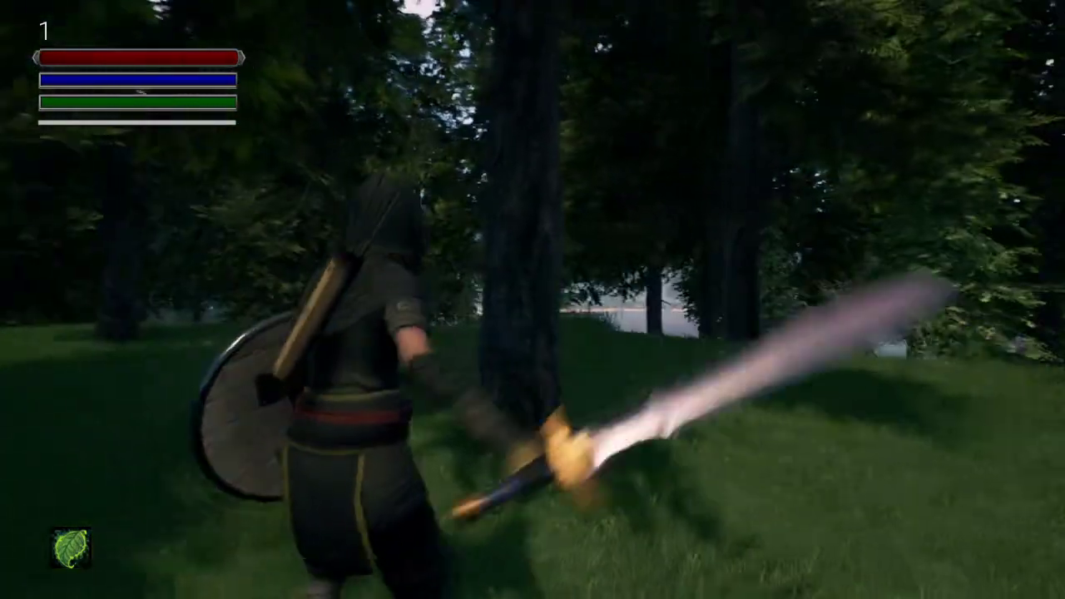
left_click(533, 300)
key("w")
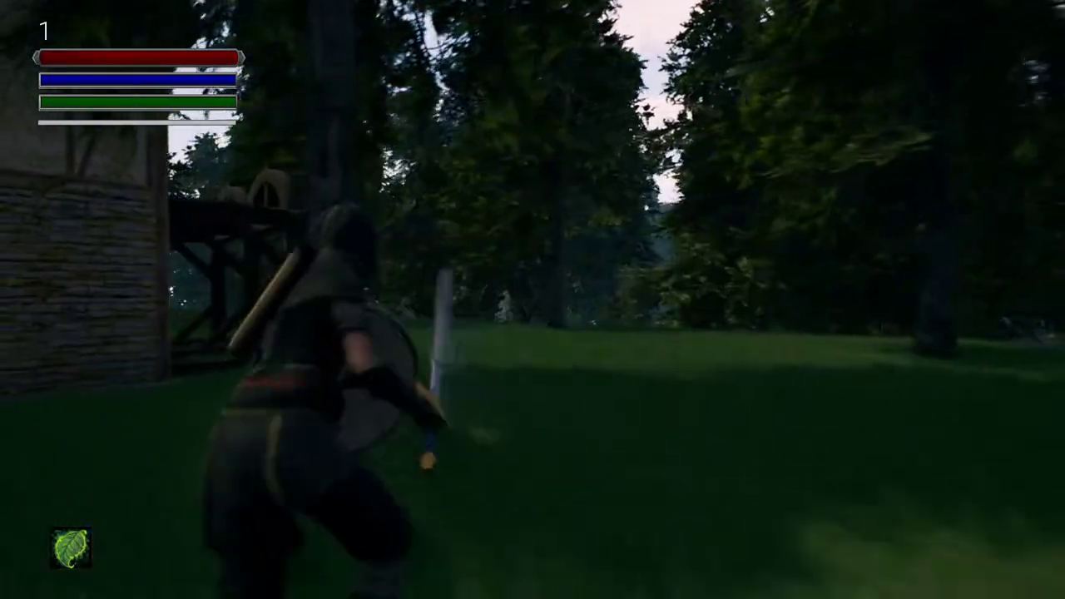
left_click(532, 299)
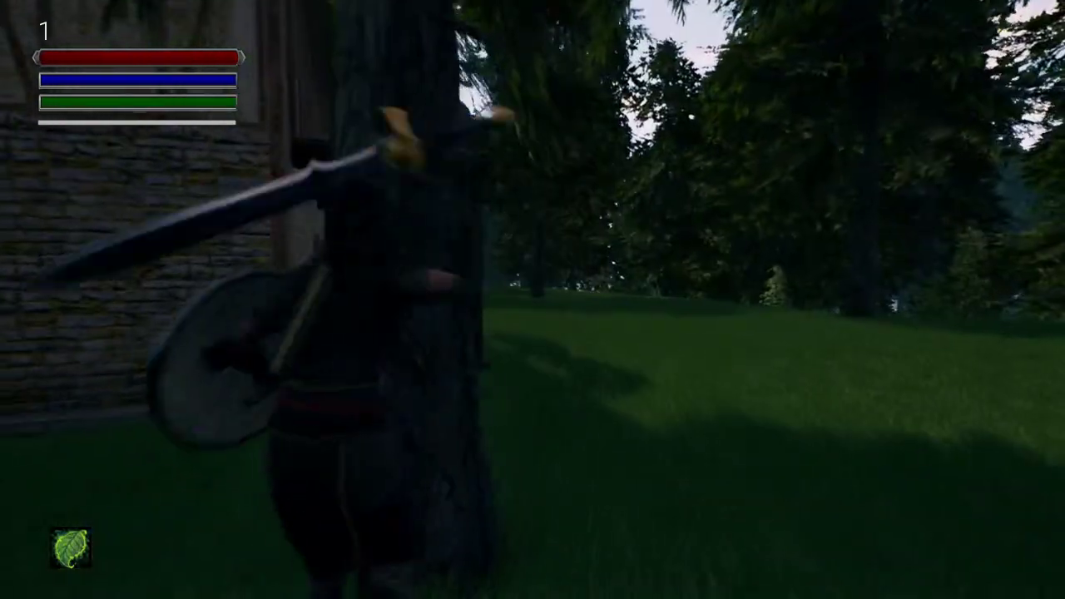
key("w")
key("w")
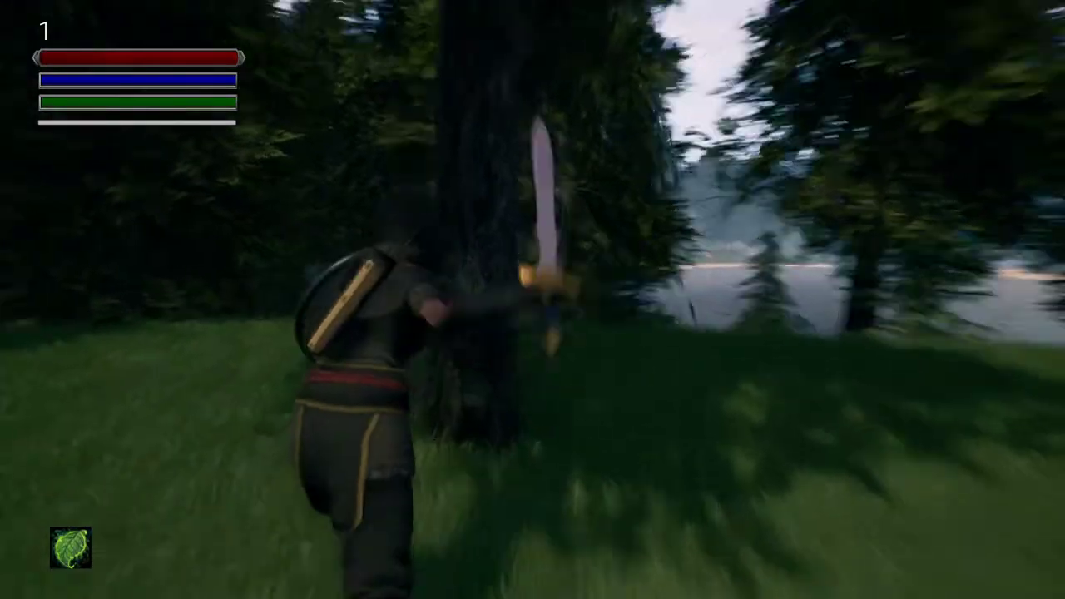
- Run through the surrounding forest and swing the sword at more trees to gather logs
left_click(532, 299)
key("w")
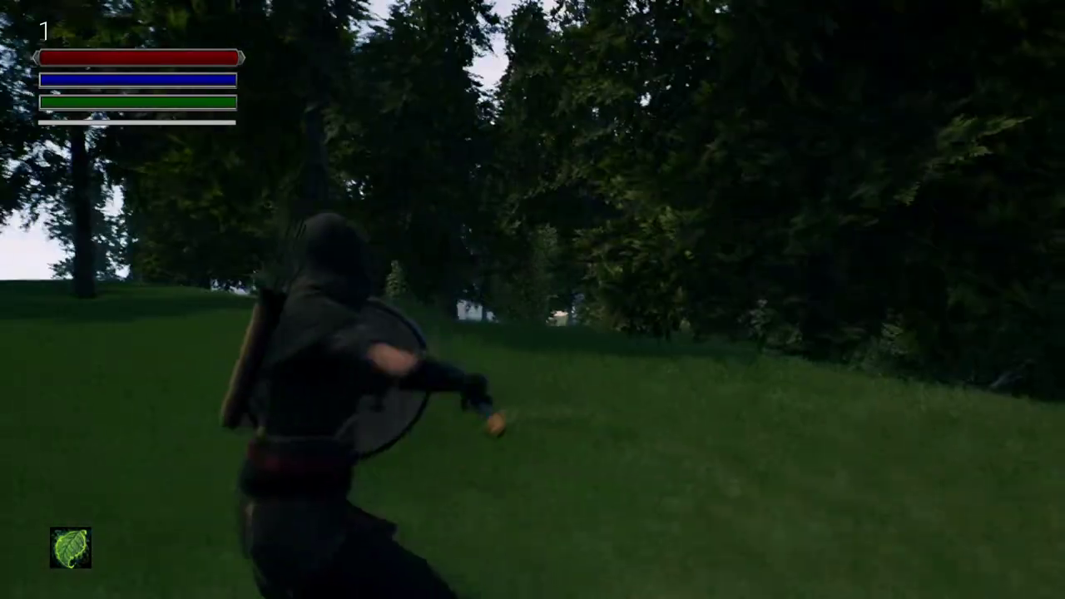
key("w")
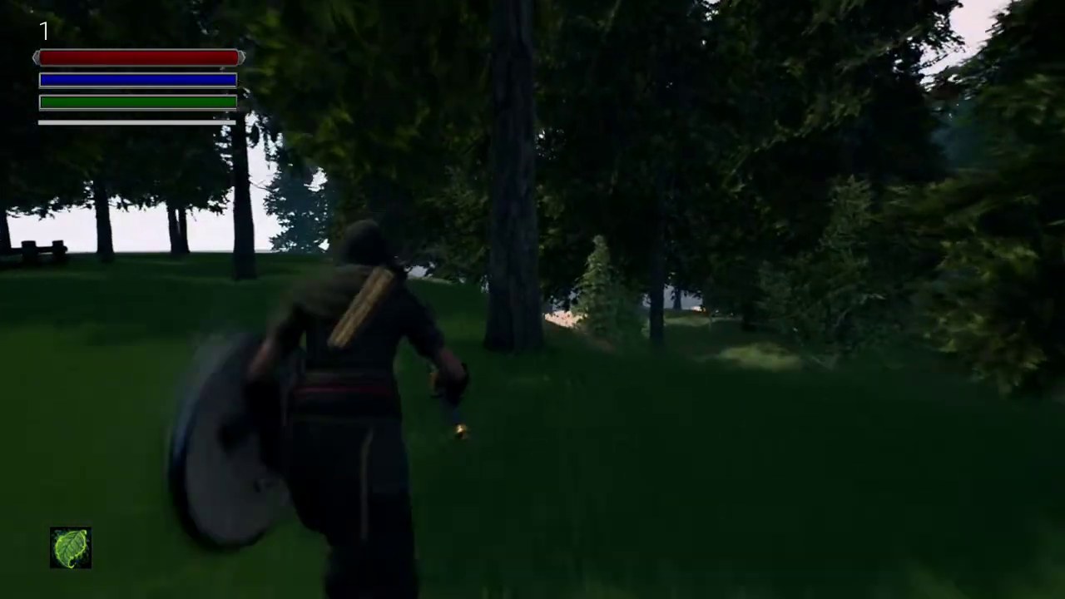
left_click(532, 300)
key("w")
left_click(532, 299)
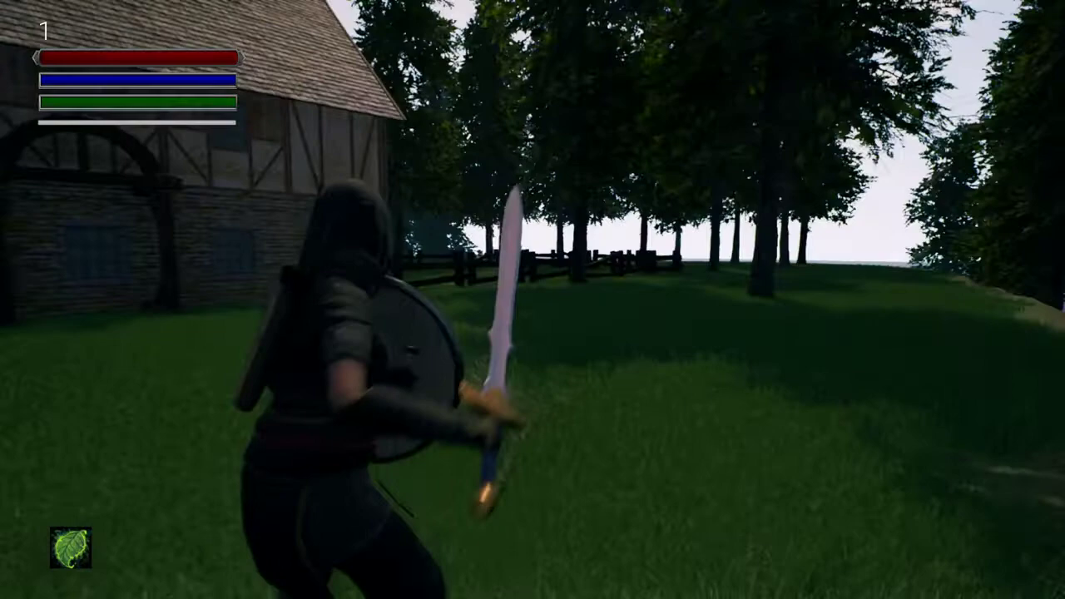
- Take two logs out of the inventory and place them on the grass in front of the house
key("i")
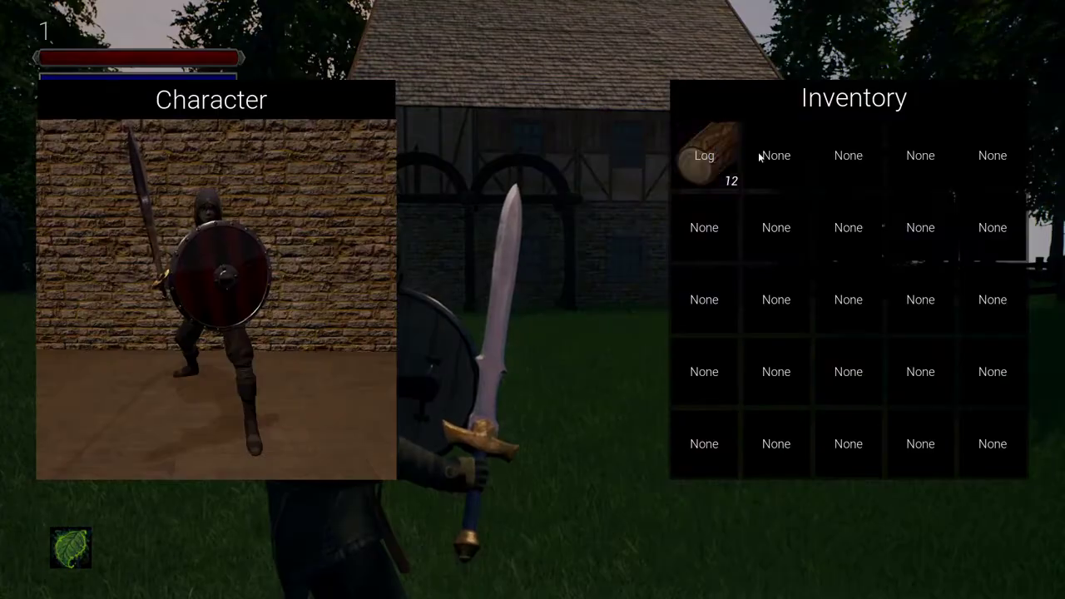
left_click(707, 174)
left_click(554, 263)
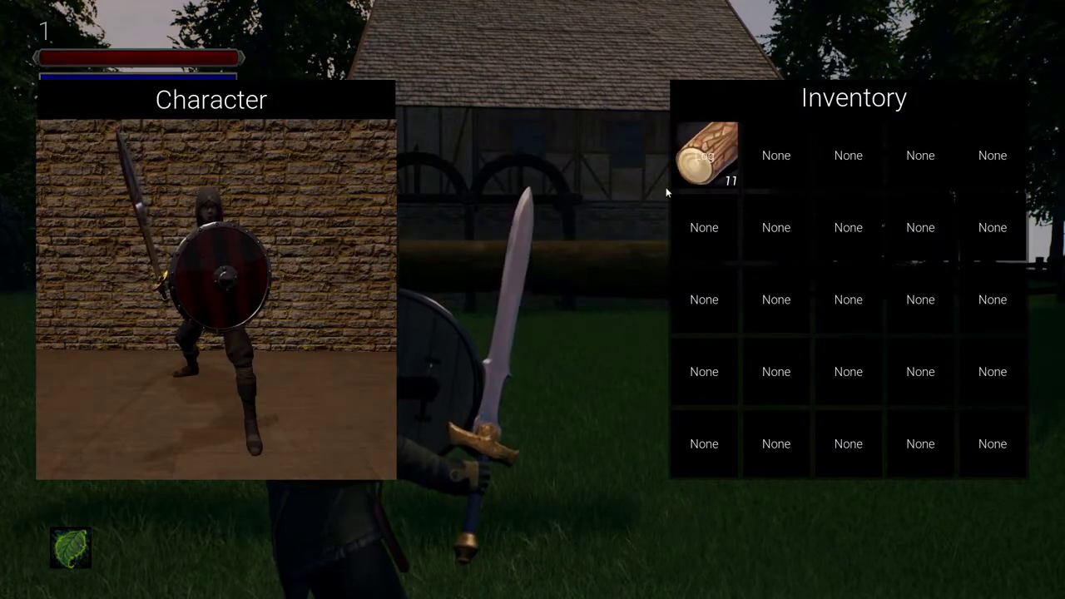
left_click_drag(705, 154, 533, 155)
left_click(532, 263)
key("i")
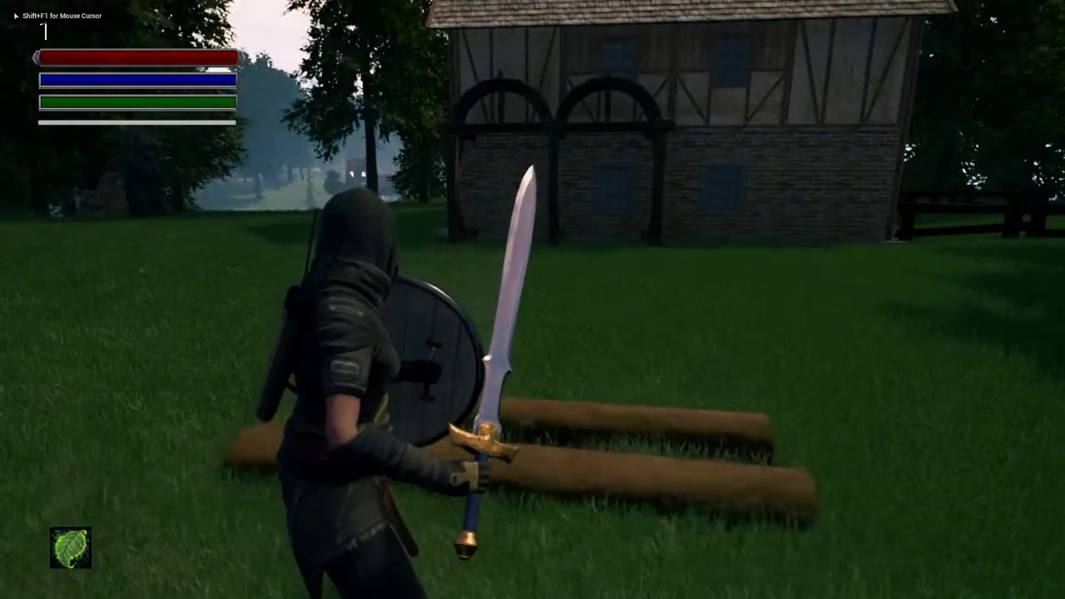
- Walk around the placed logs, sheathe the weapon and end the play session to return to the editor
key("d")
key("a")
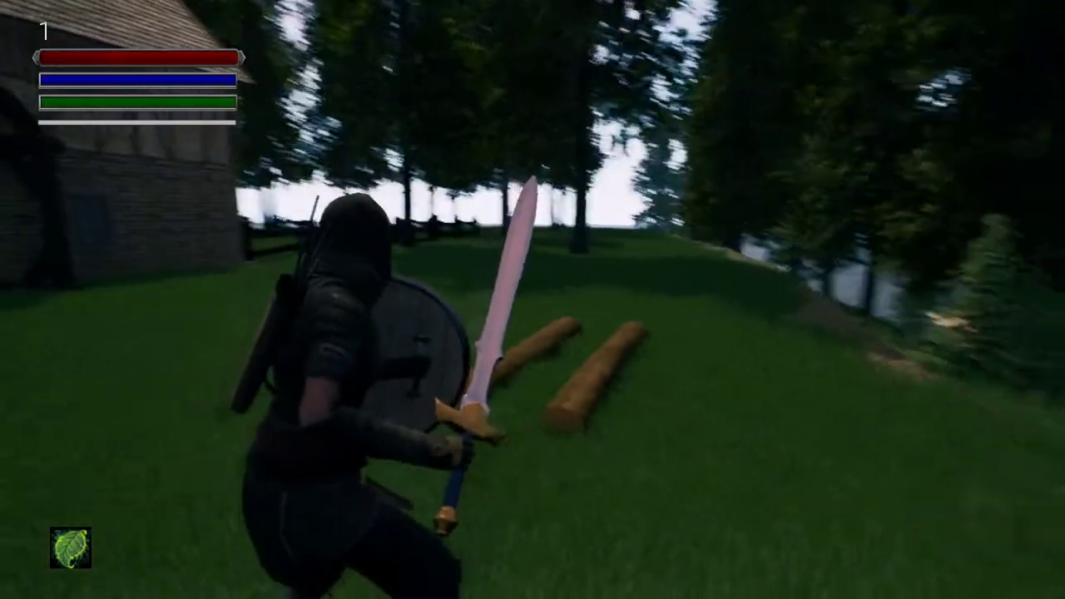
key("w")
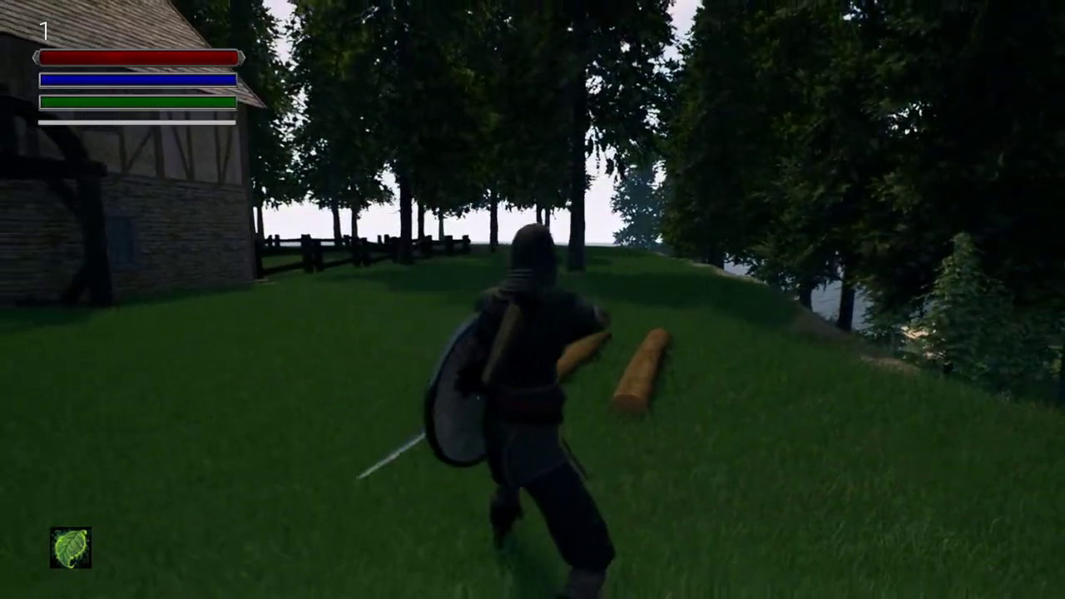
key("r")
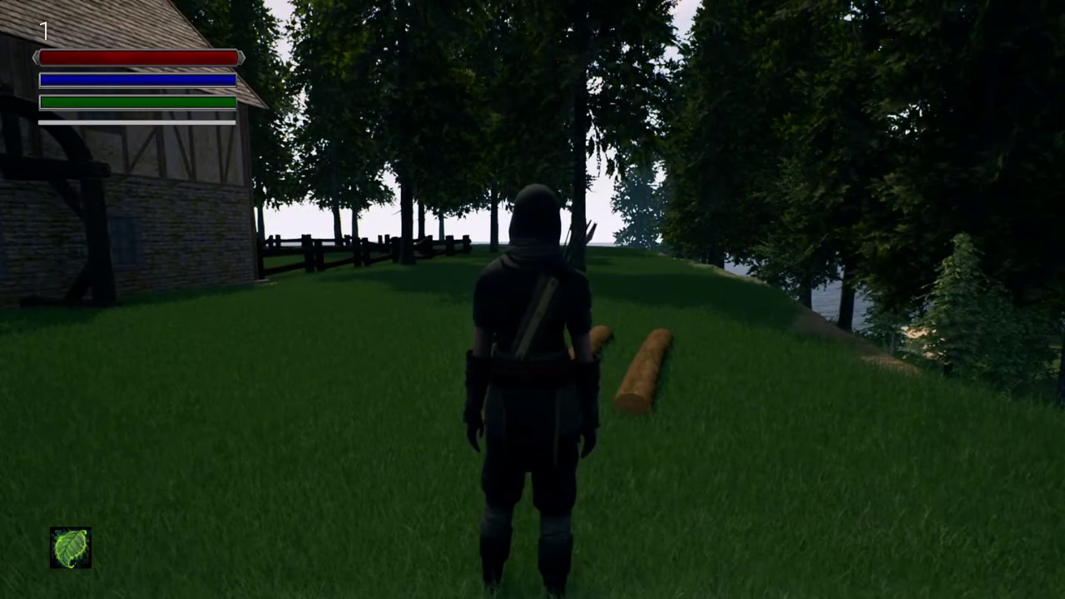
key("Escape")
key("F11")
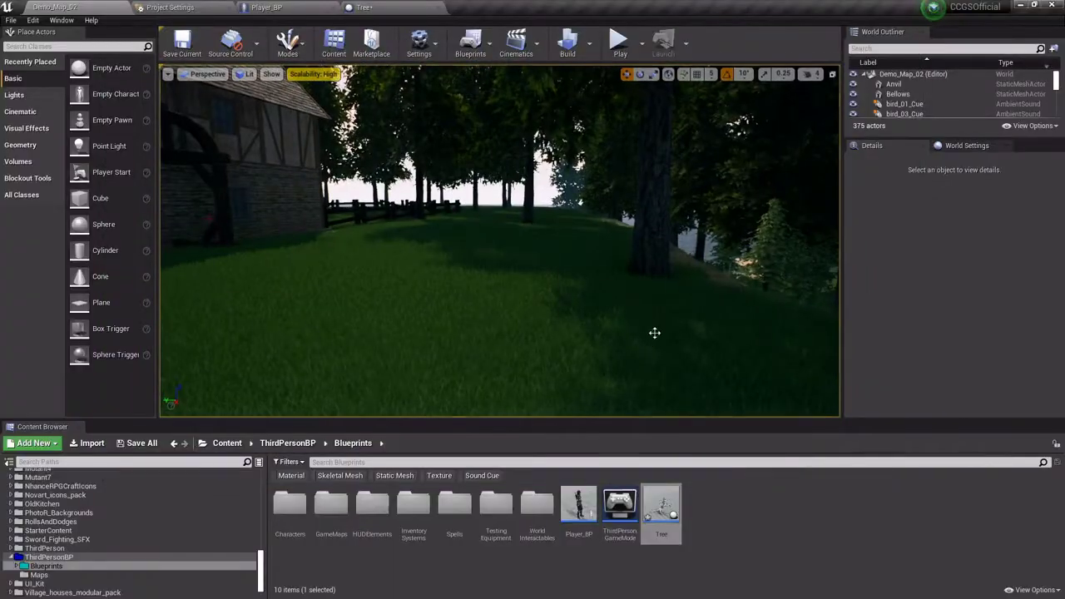
- Switch the level editor to Foliage mode and look through the existing foliage types
left_click(287, 43)
left_click(305, 103)
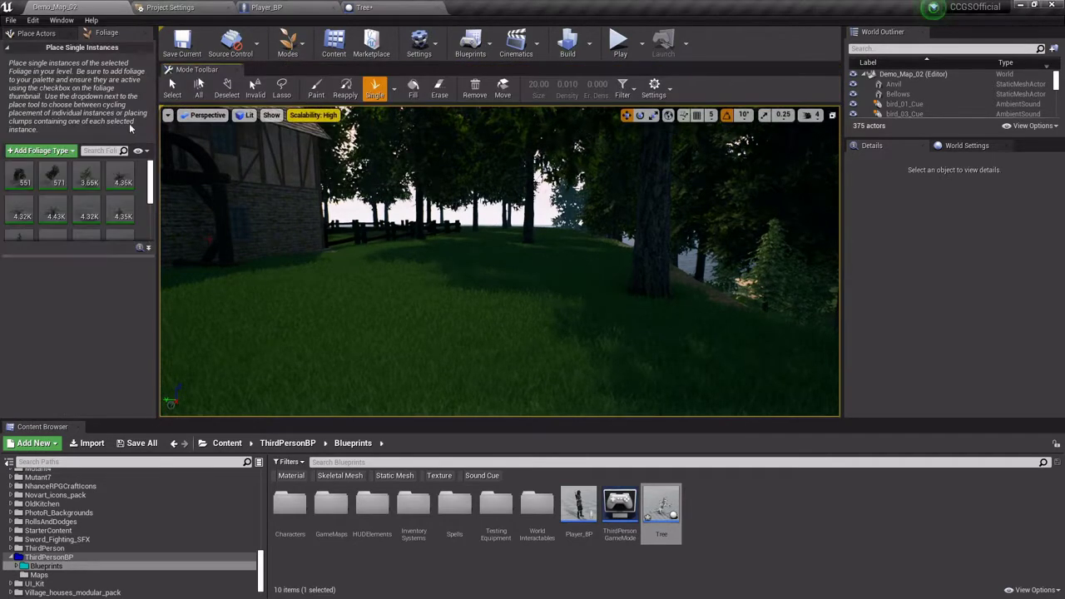
scroll(38, 197, "down", 3)
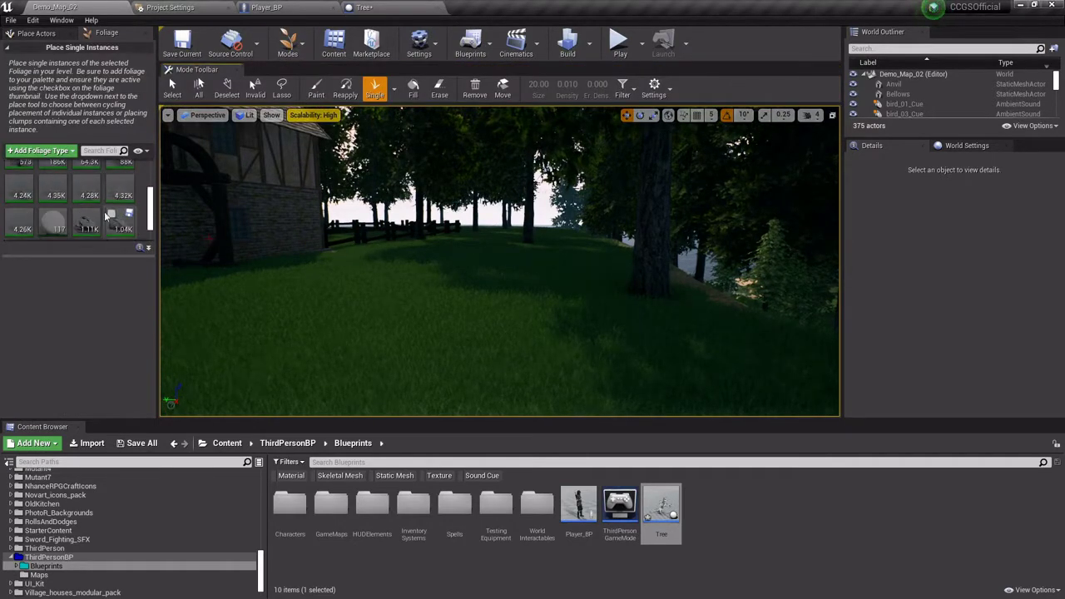
scroll(73, 216, "up", 3)
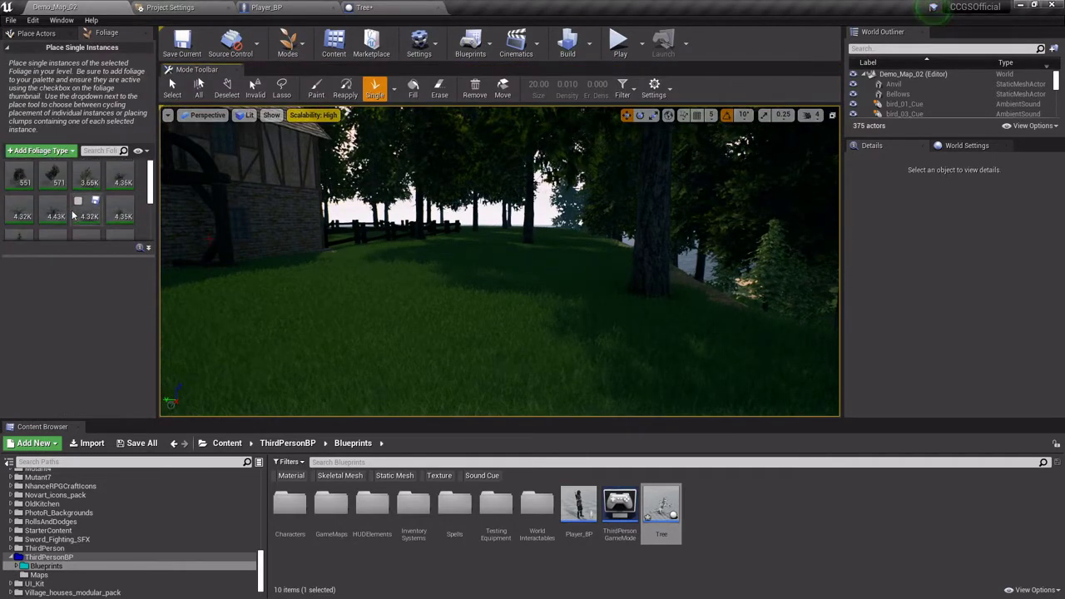
- Create an Actor Foliage type and save it as FoliageActorExample in the ThirdPersonBP/Blueprints folder
left_click(31, 152)
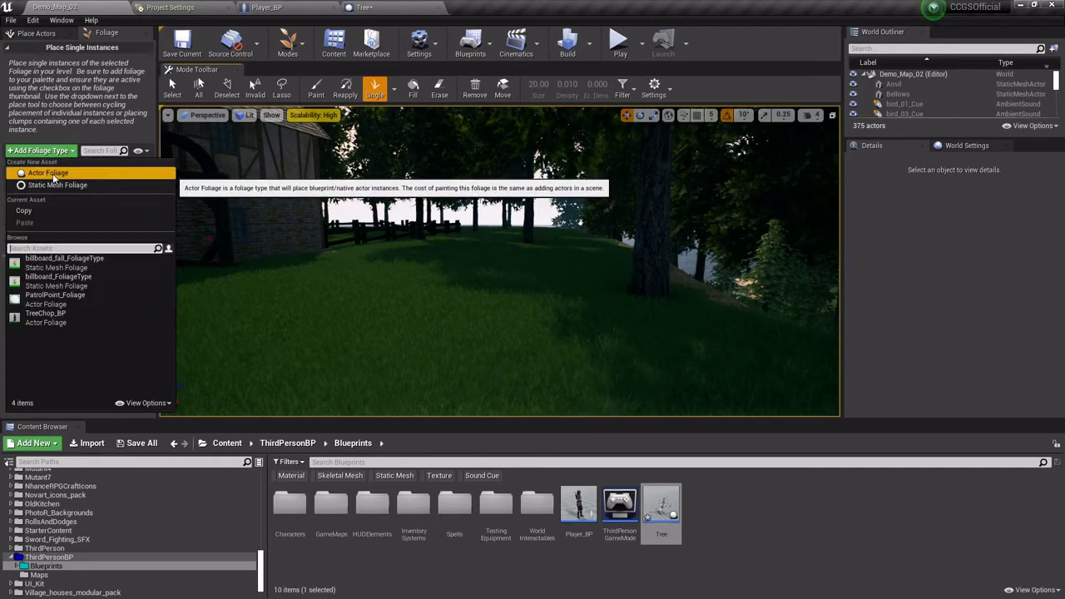
left_click(50, 173)
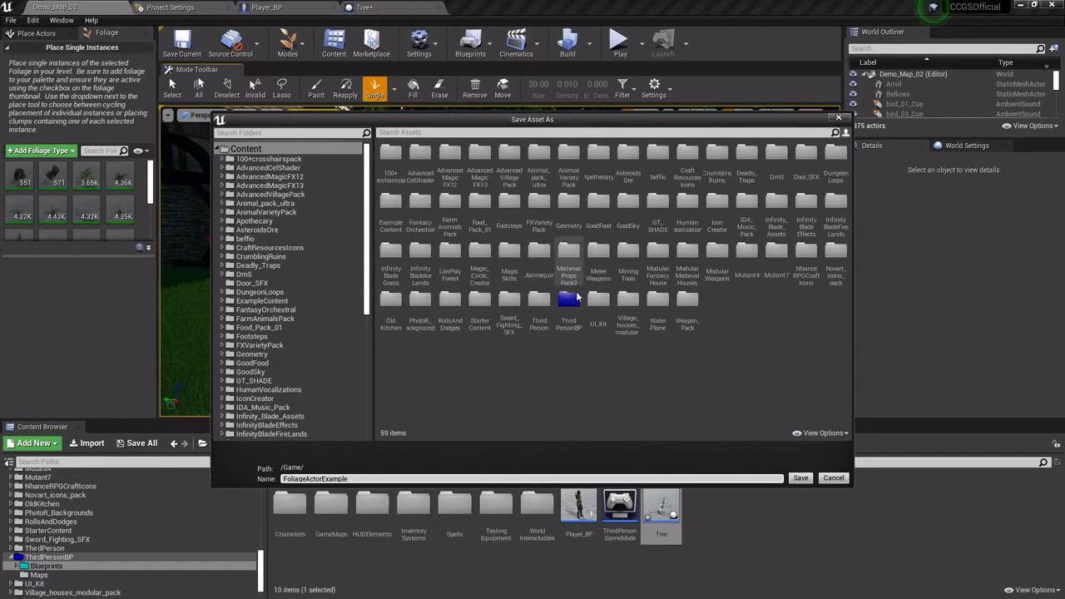
double_click(569, 300)
double_click(391, 157)
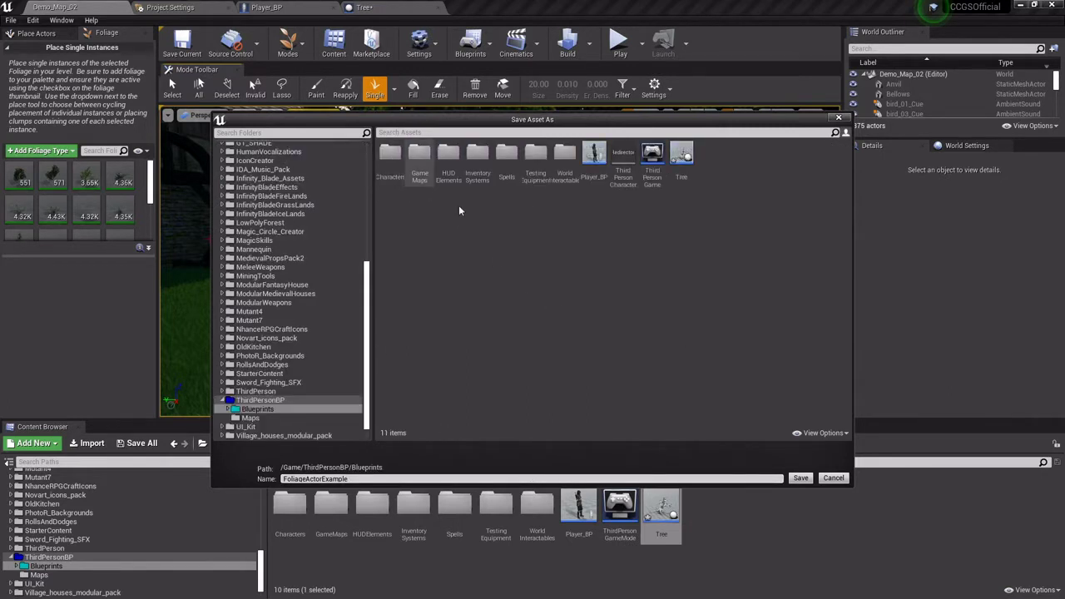
left_click(800, 478)
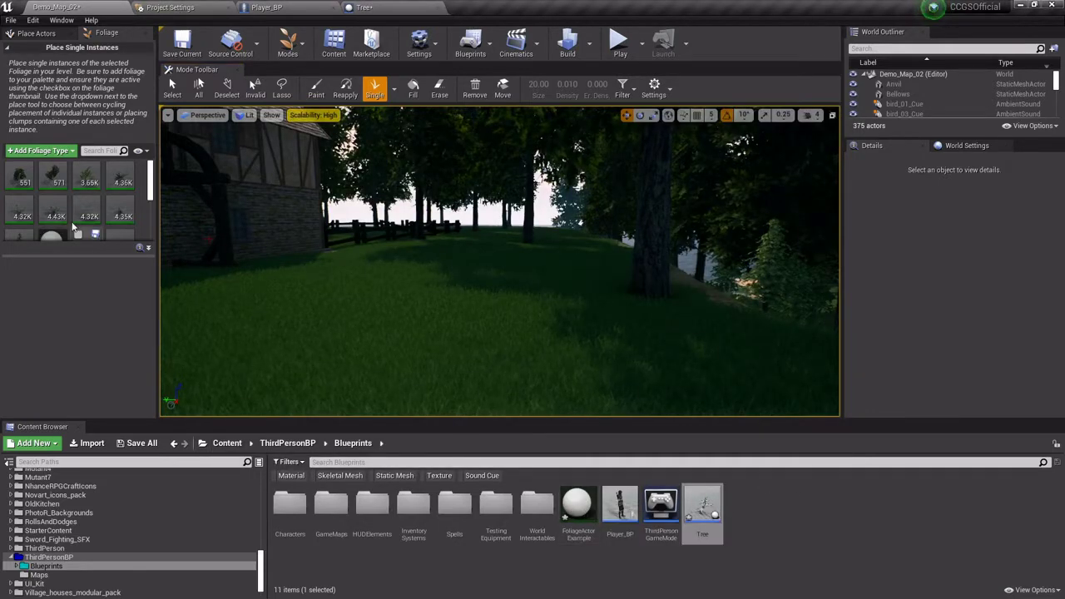
- Set the actor class of the FoliageActorExample foliage type to the Tree blueprint
scroll(73, 212, "down", 1)
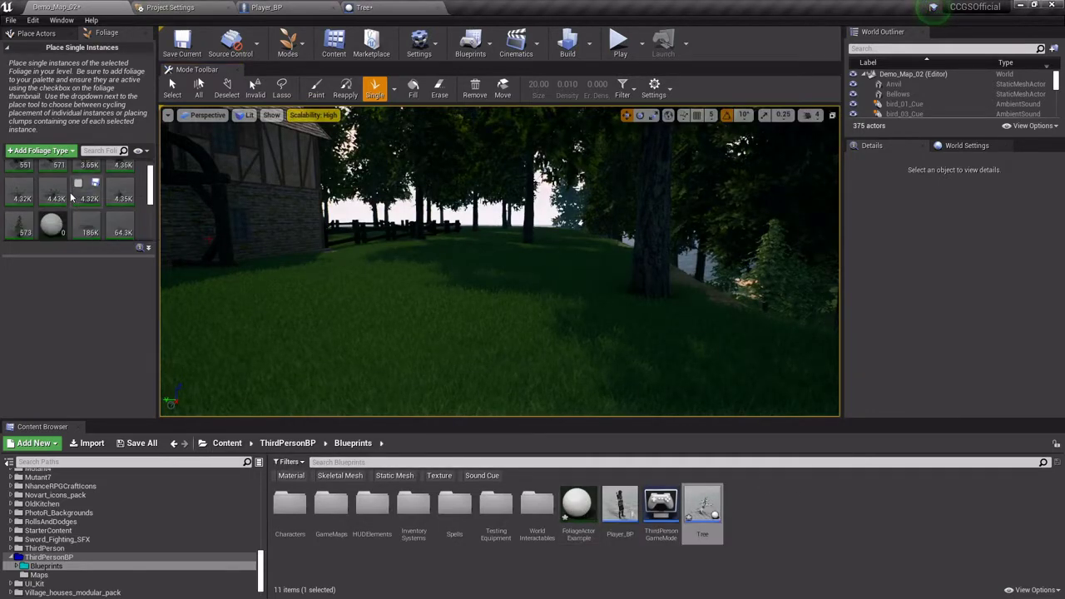
left_click(48, 230)
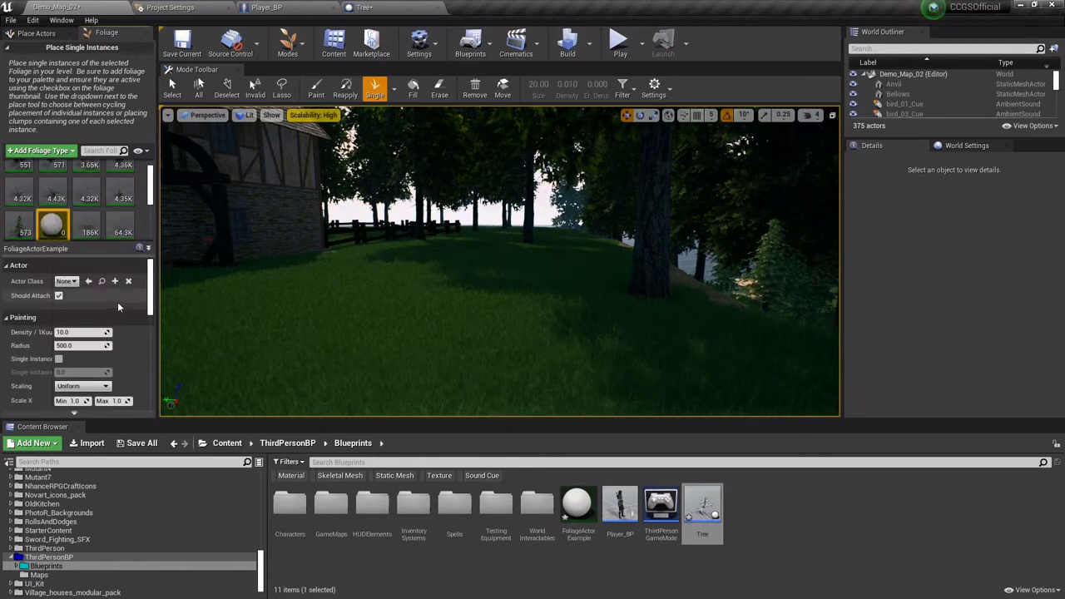
left_click(68, 281)
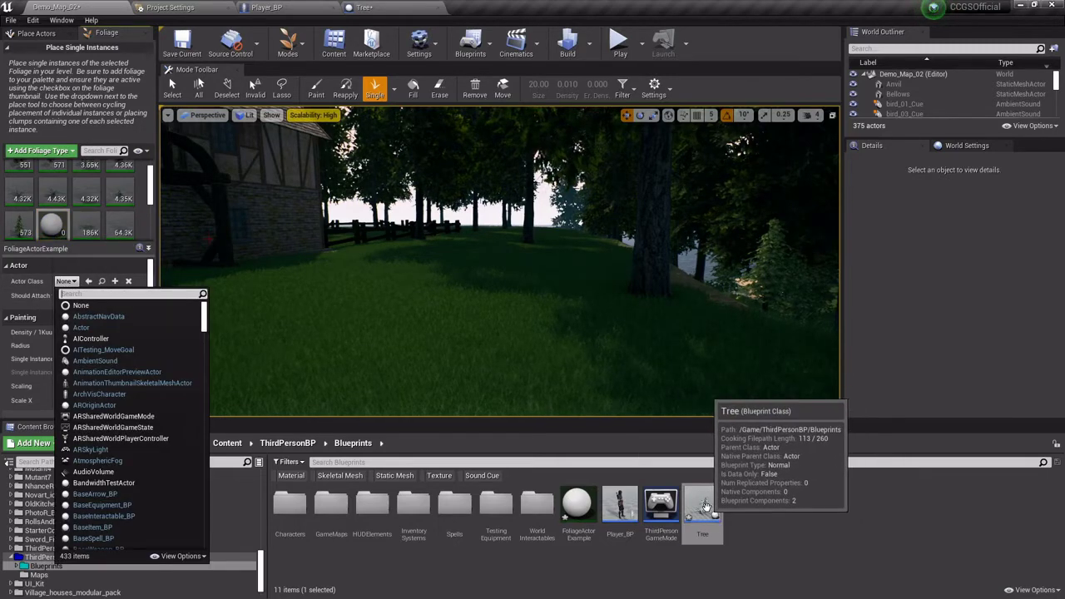
type("tree")
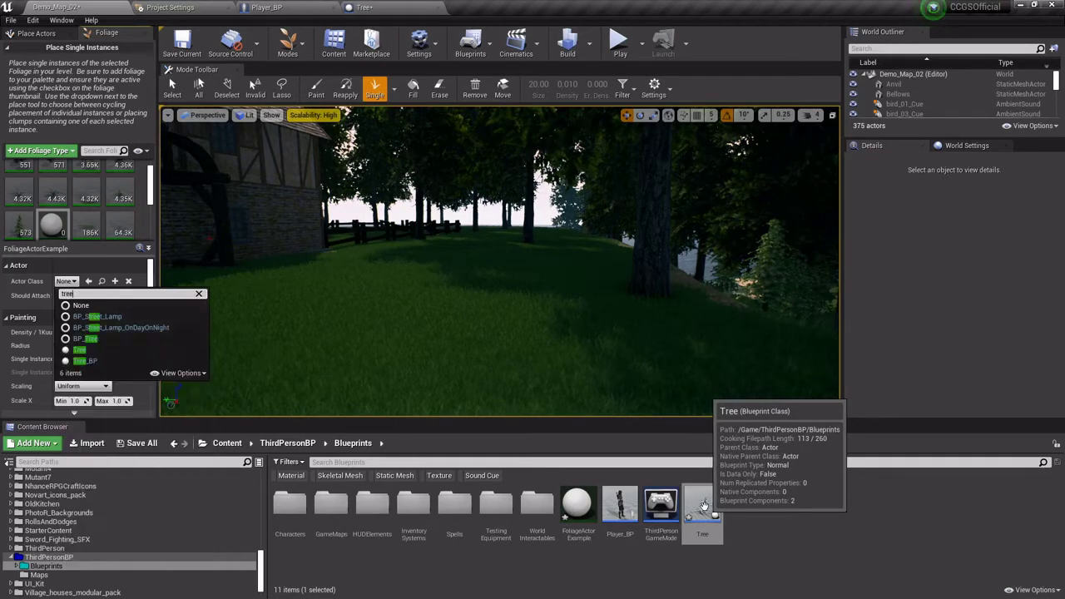
left_click(84, 350)
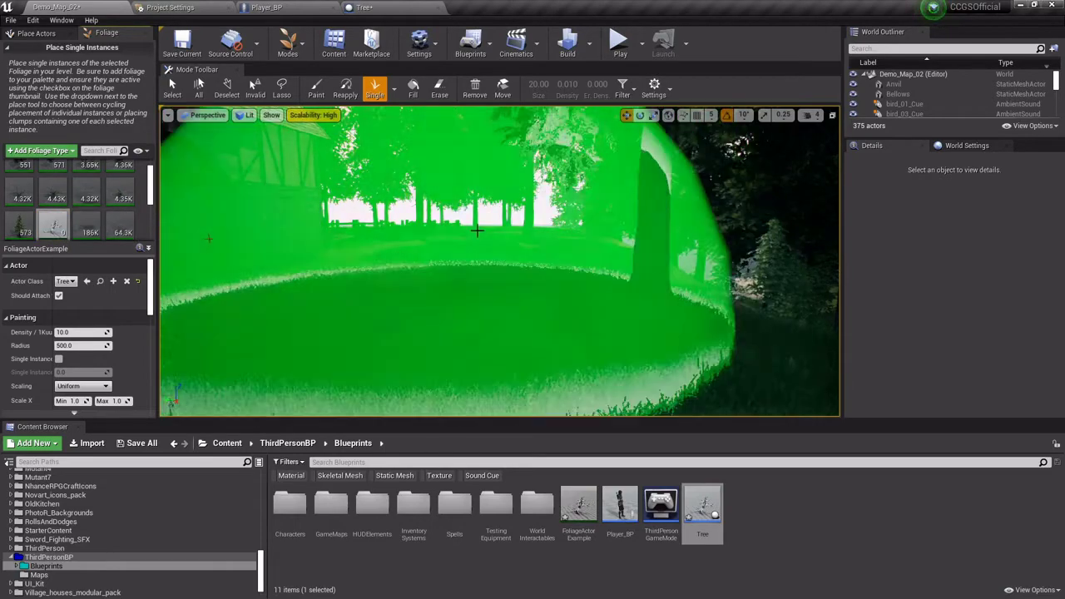
- Place four single instances of the Tree foliage actor on the grass among the trees and near the house
right_click_drag(500, 261, 508, 349)
left_click(506, 193)
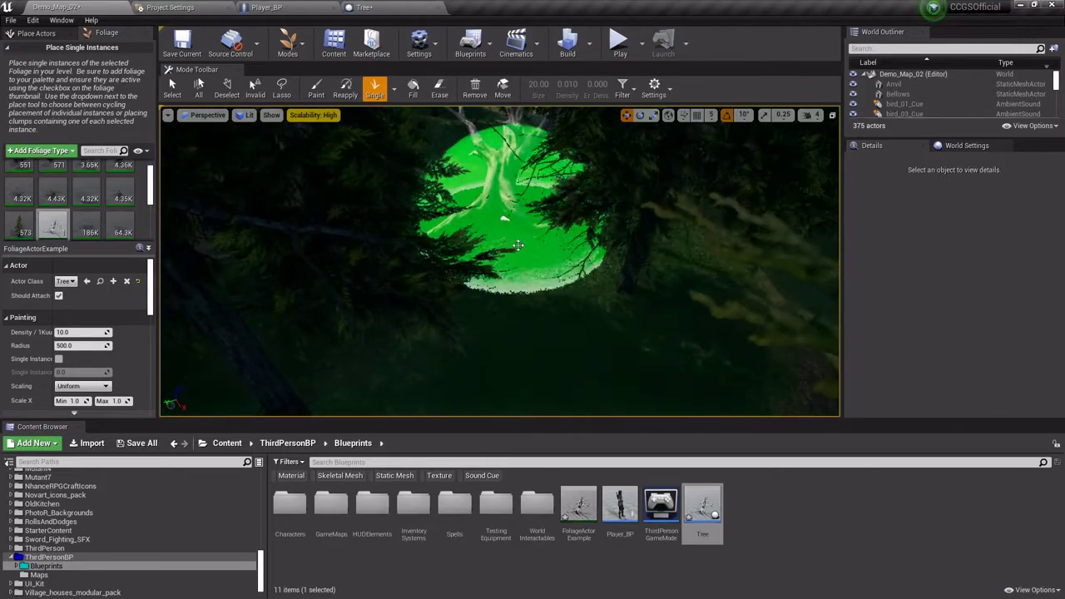
left_click(489, 295)
mouse_move(489, 295)
right_mouse_down()
mouse_move(425, 283)
mouse_move(466, 350)
right_mouse_up()
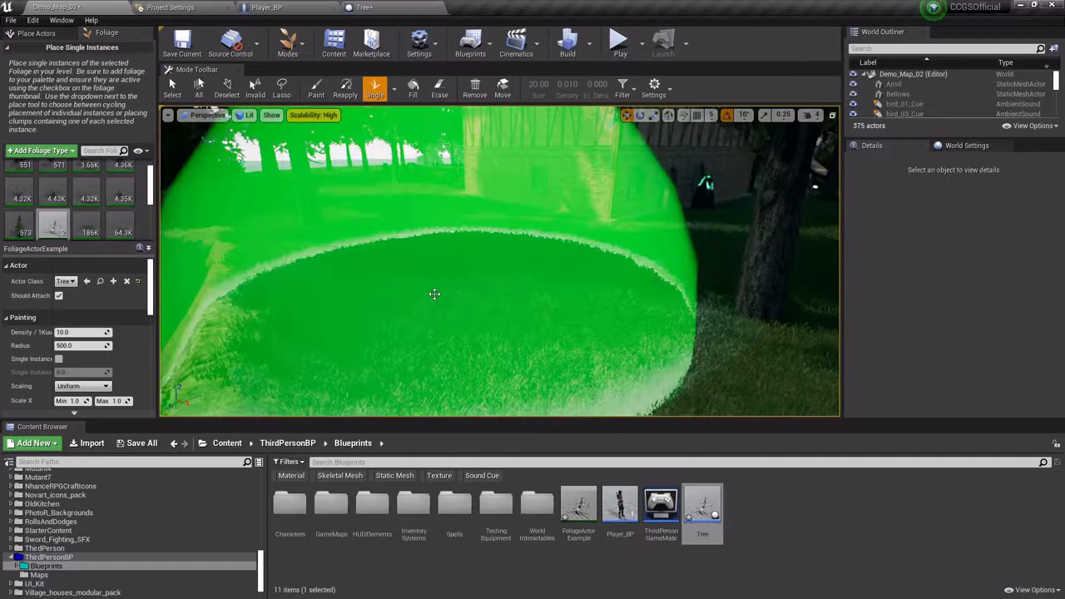
left_click(470, 242)
left_click(495, 308)
right_click_drag(495, 308, 349, 300)
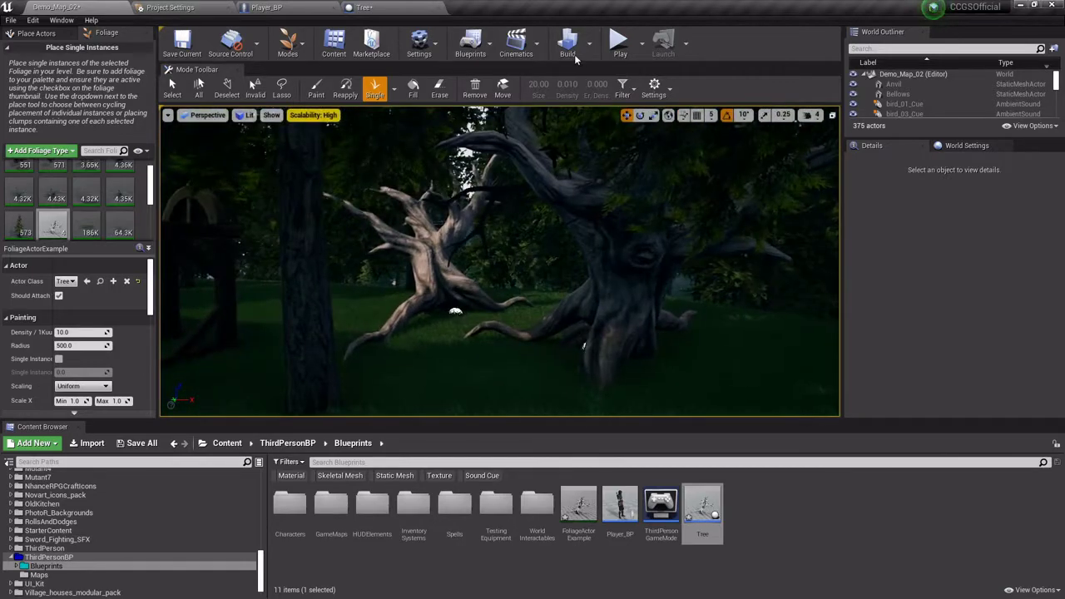
- Delete the Event ActorBeginOverlap and Event Tick nodes from the Tree blueprint's event graph and add a Delay node
left_click(402, 8)
left_click(384, 87)
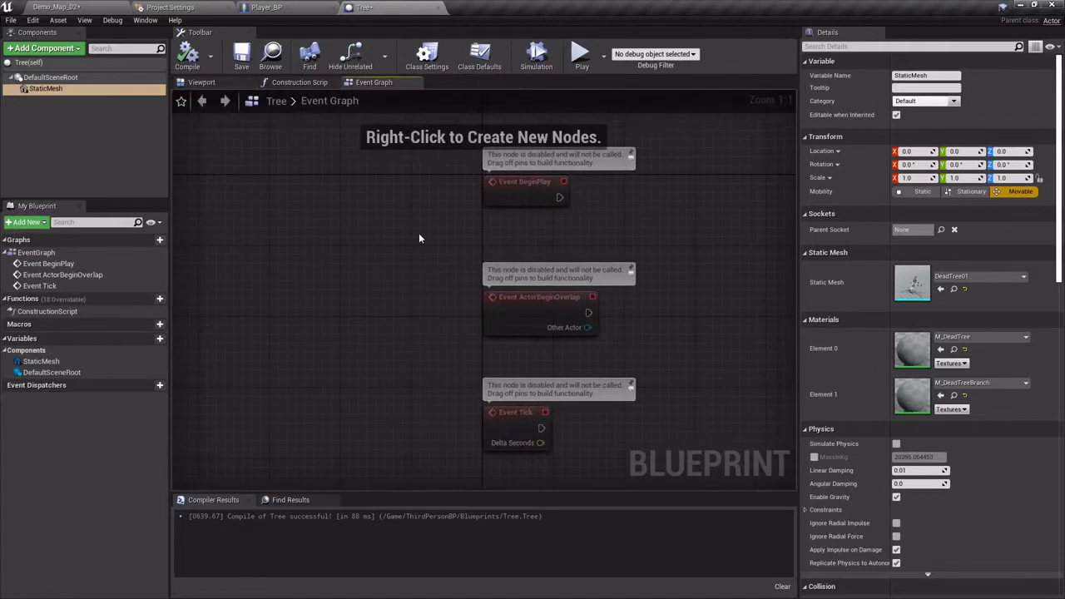
left_click_drag(563, 248, 391, 449)
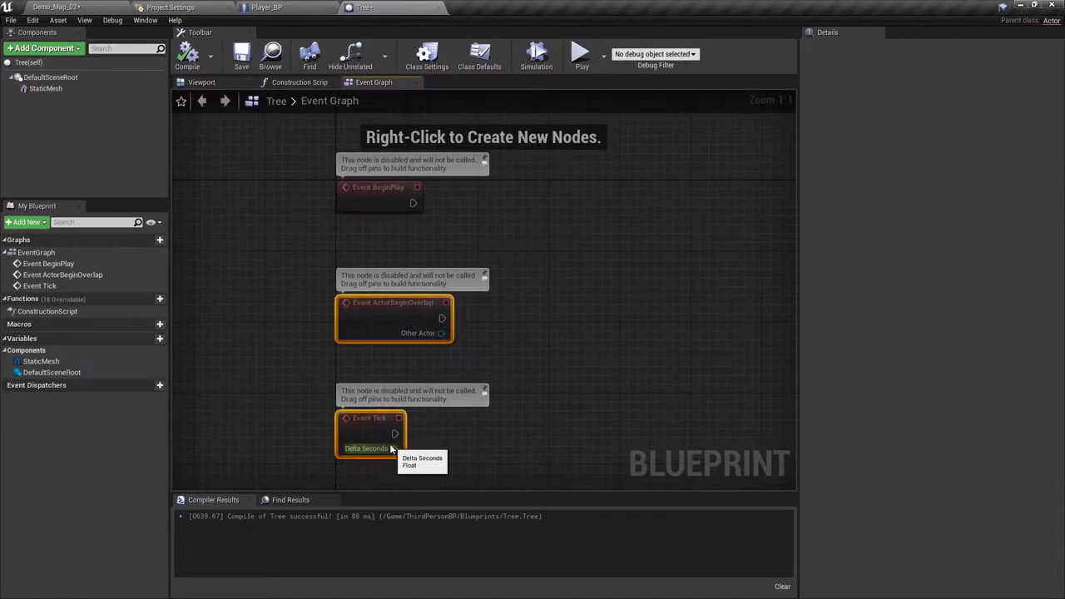
key("Delete")
left_click(452, 190)
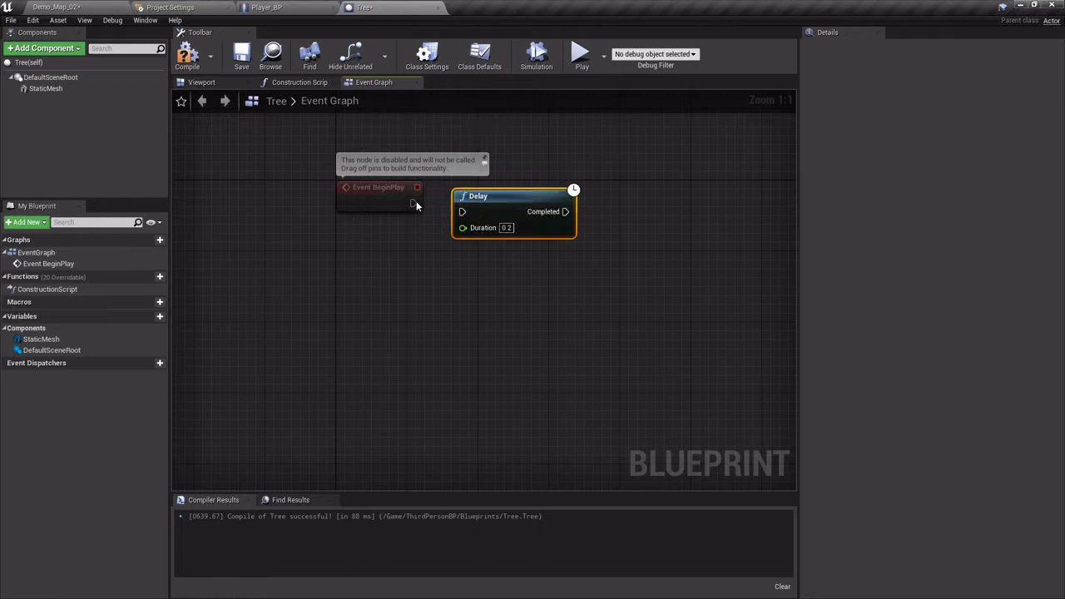
- Connect Event BeginPlay to the Delay with a duration of 3.0, and connect its completion to a new DestroyActor node
left_click_drag(464, 215, 464, 213)
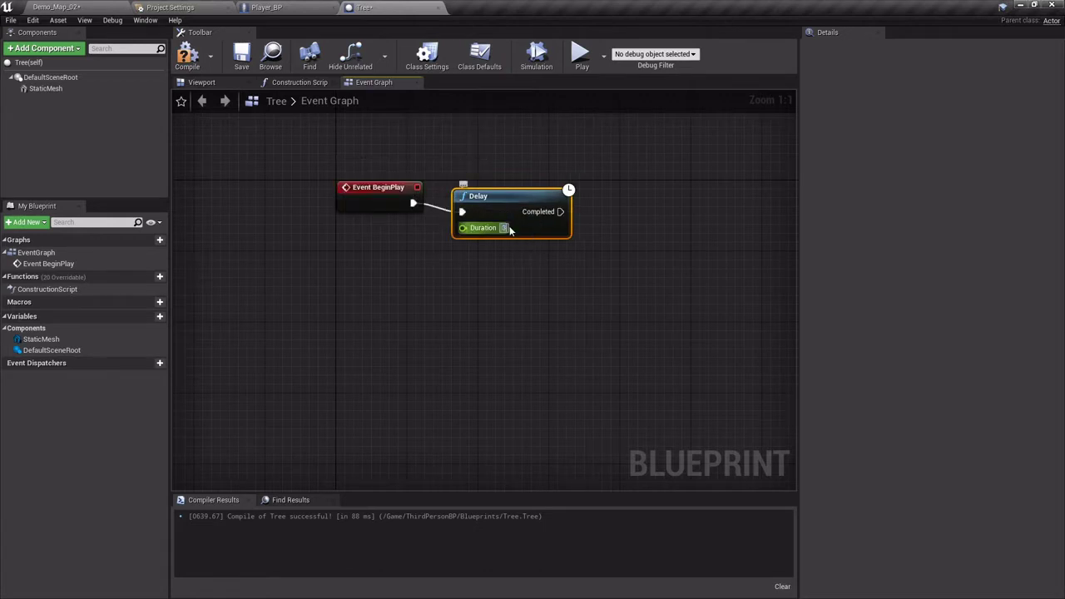
left_click(609, 207)
right_click(598, 197)
type("destr")
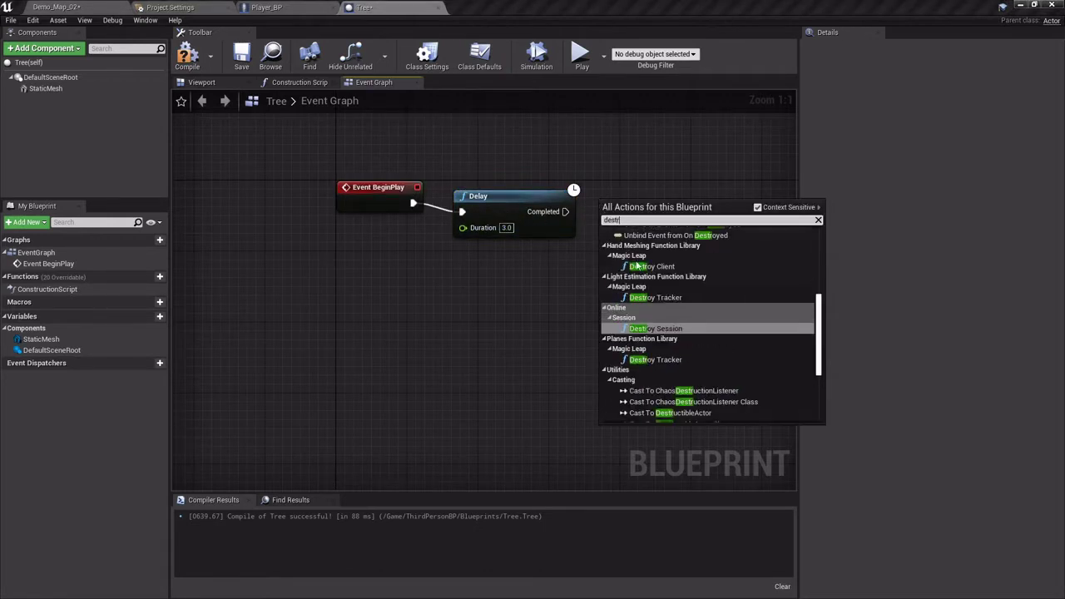
scroll(673, 363, "down", 3)
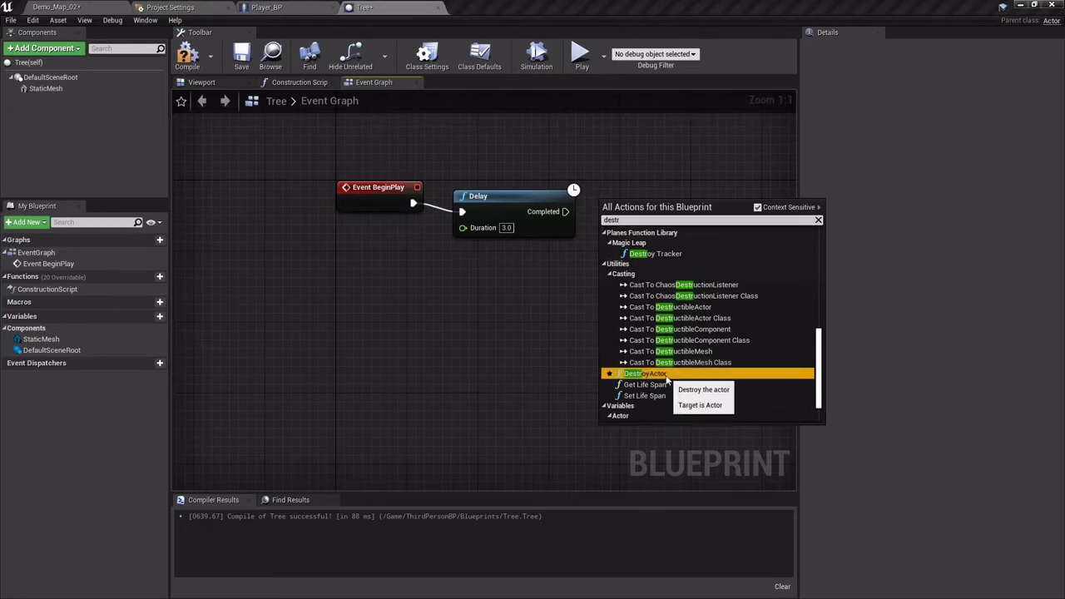
left_click(657, 375)
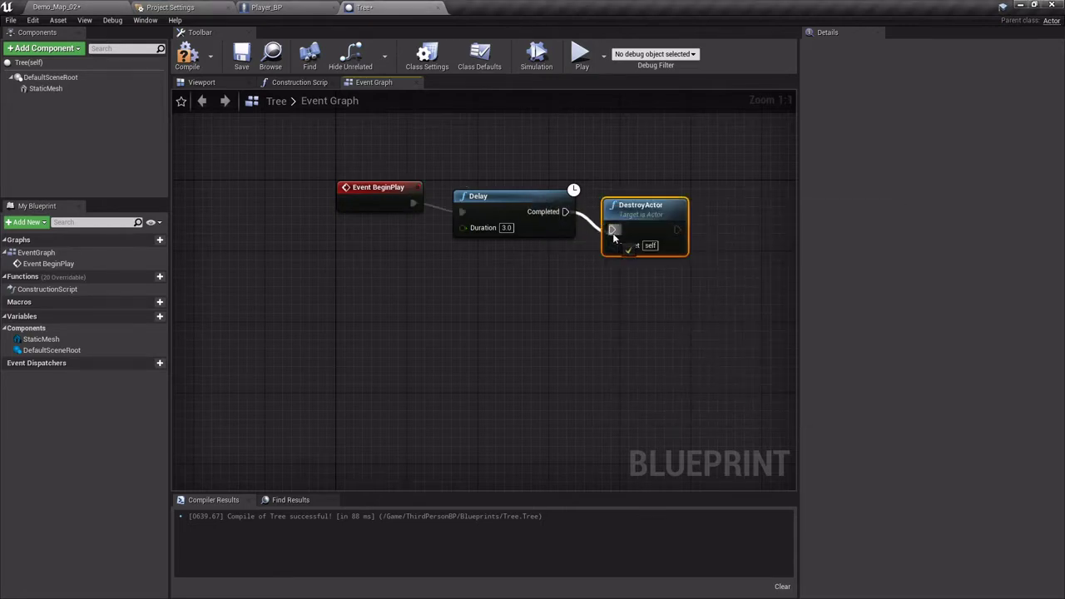
- Play-test the Demo_Map_02 level and walk the character to the placed foliage trees to check their timed destruction
left_click(73, 5)
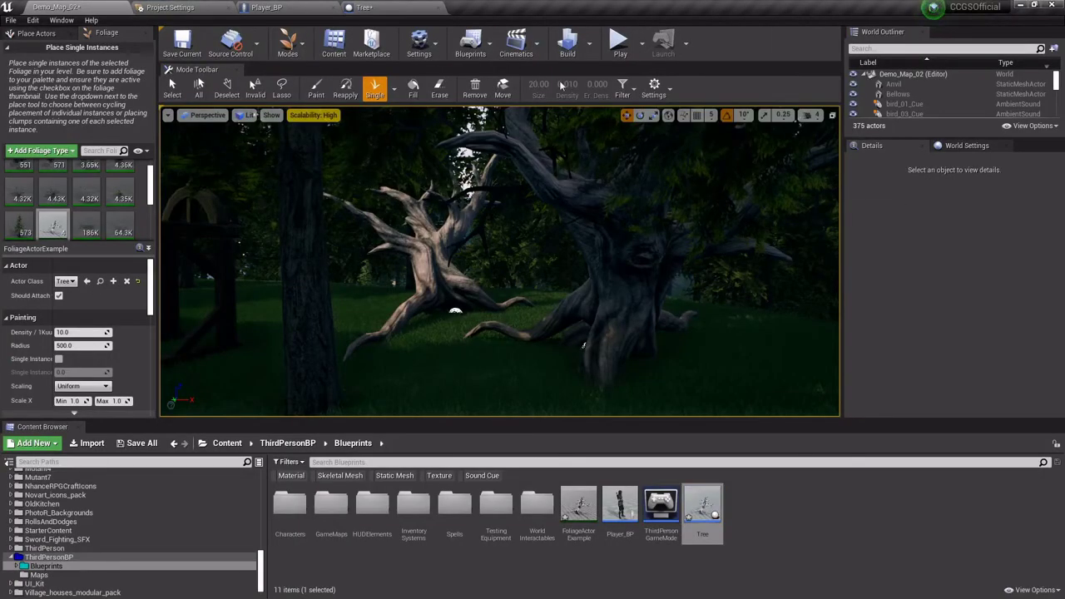
left_click(605, 227)
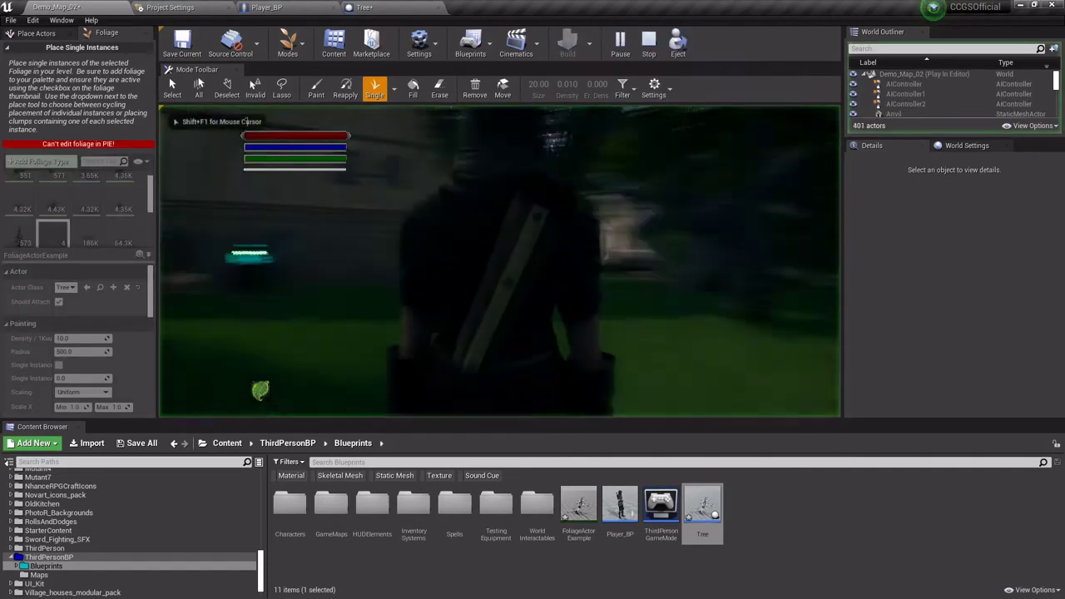
key("w")
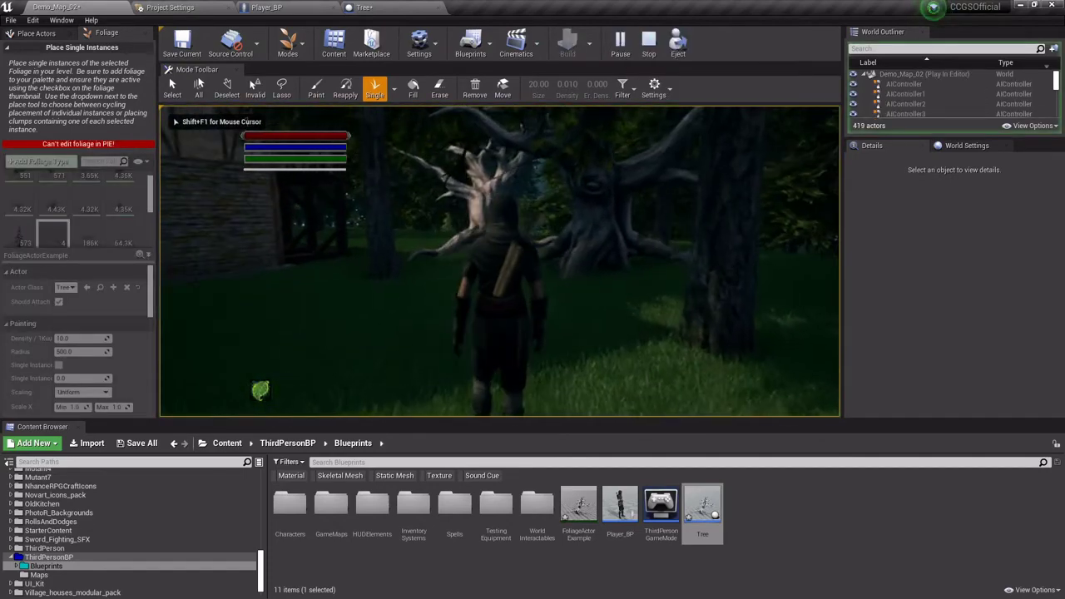
key("e")
key("w")
key("w")
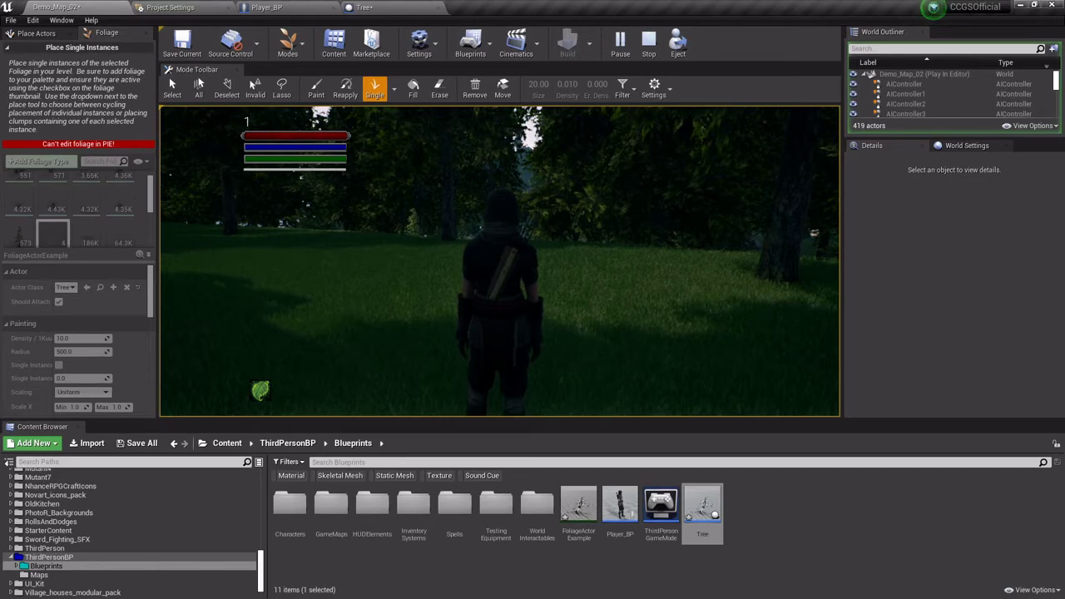
key("Escape")
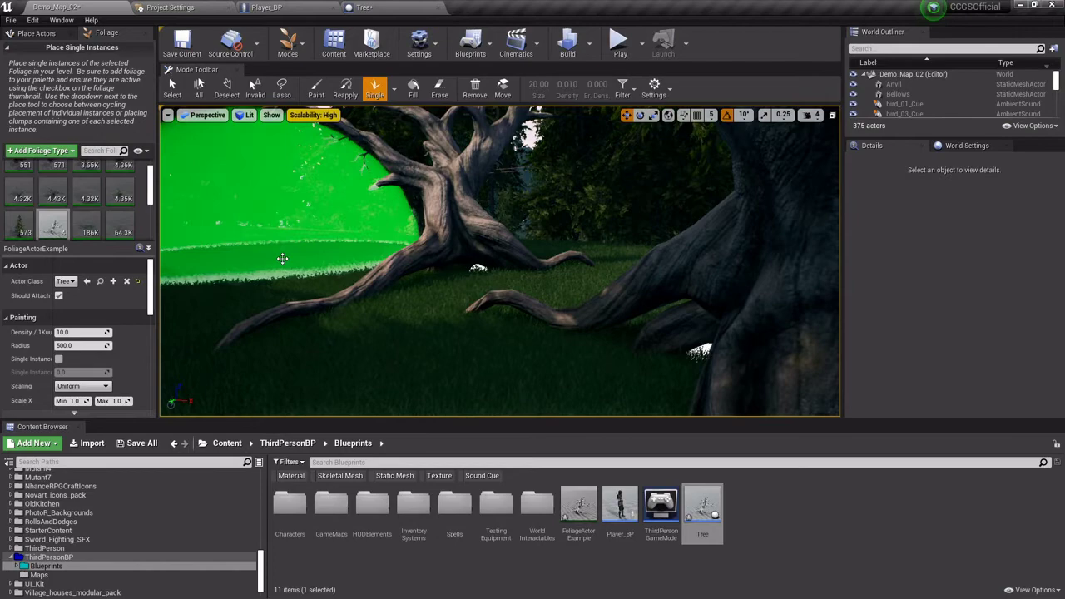
- Erase the placed FoliageActorExample tree instances from the grass among the trees and beside the house
left_click(449, 301)
right_click_drag(449, 301, 266, 302)
mouse_move(521, 292)
right_mouse_down()
mouse_move(665, 292)
mouse_move(599, 292)
right_mouse_up()
key("shift")
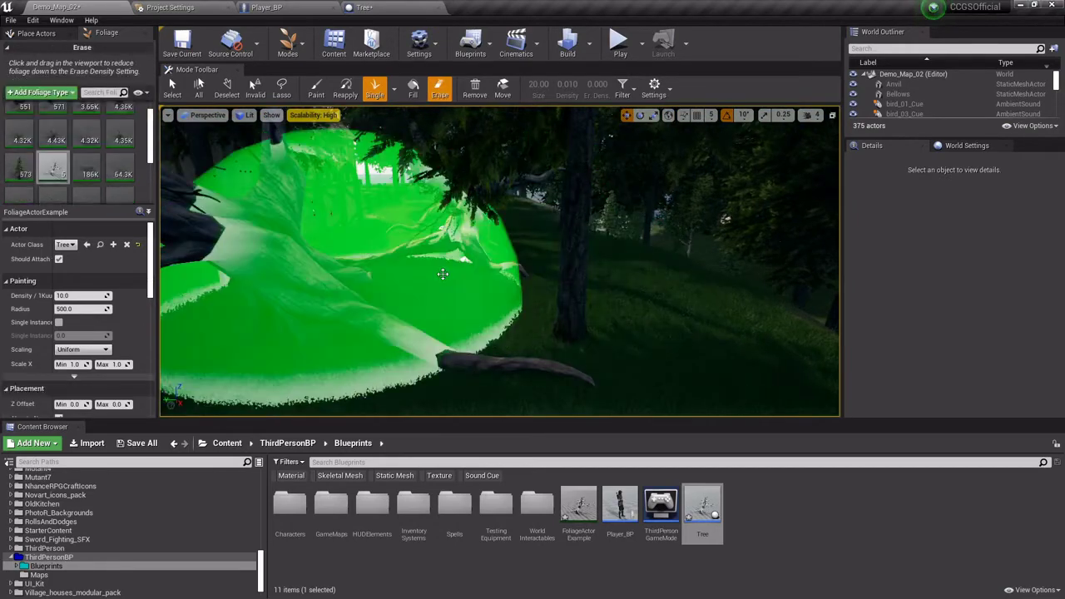
left_click(320, 89)
left_click_drag(397, 297, 468, 229, "shift")
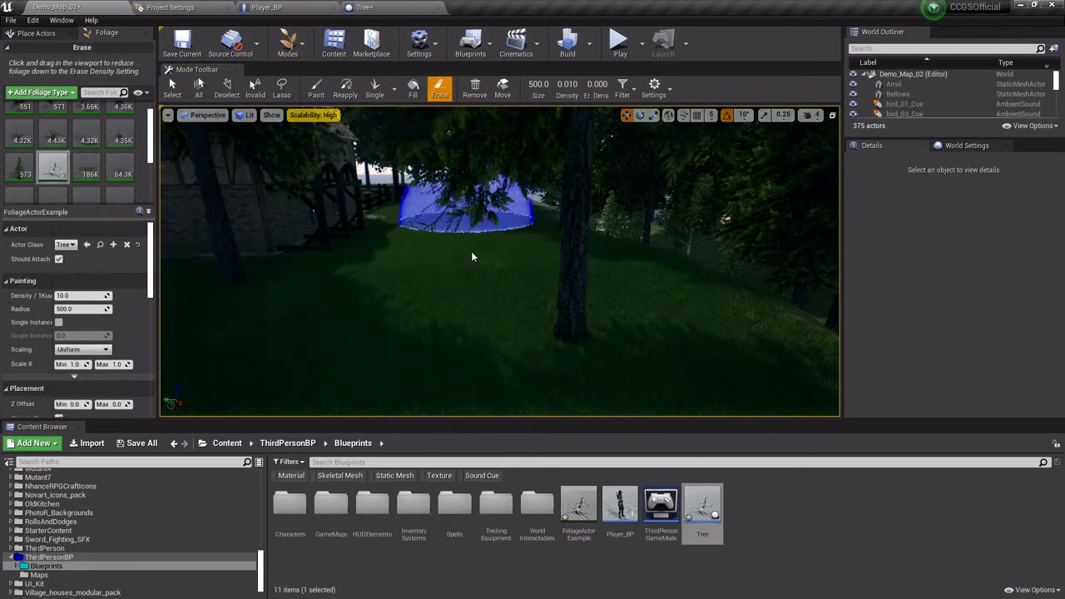
right_click_drag(471, 257, 423, 289)
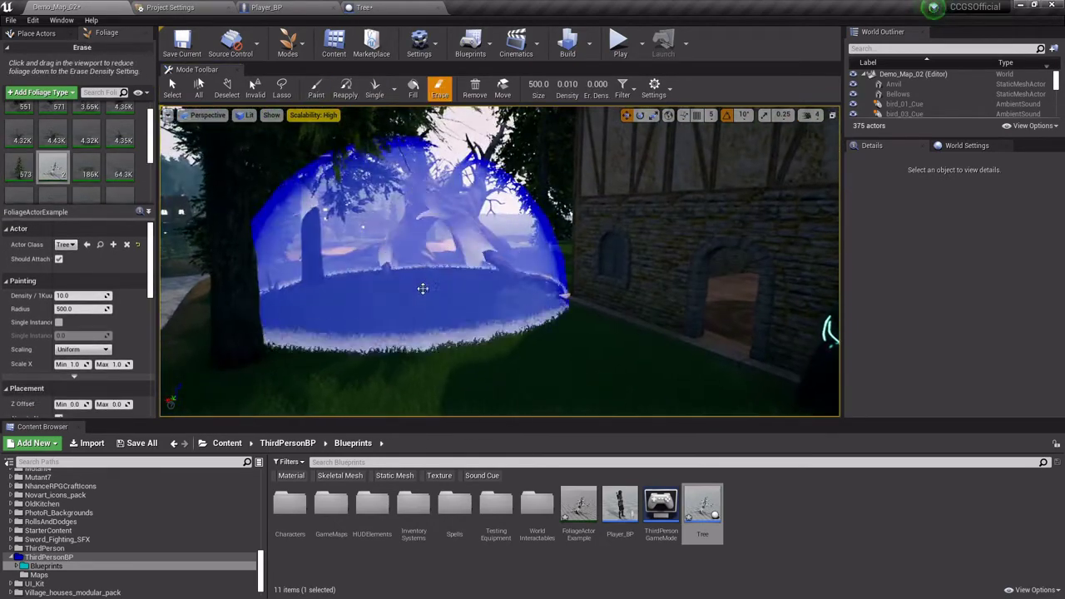
left_click_drag(422, 288, 492, 242, "shift")
right_click_drag(492, 242, 492, 243)
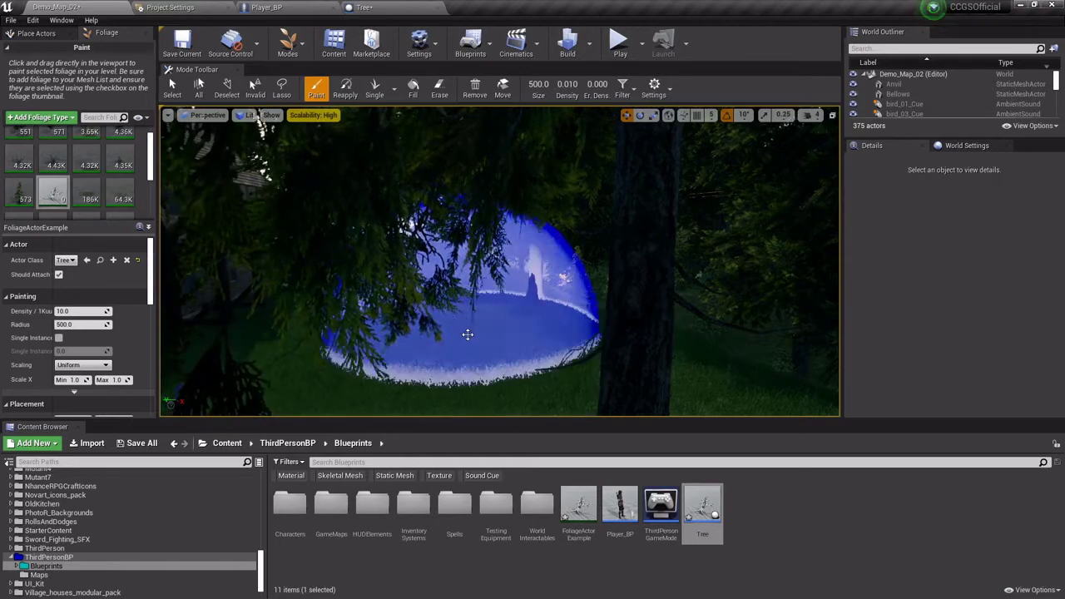
- Activate Single instance placement for the FoliageActorExample foliage and aim the brush at the forest clearing
left_click(380, 93)
mouse_move(482, 302)
right_mouse_down()
mouse_move(566, 302)
mouse_move(599, 312)
mouse_move(607, 333)
mouse_move(632, 274)
mouse_move(582, 266)
right_mouse_up()
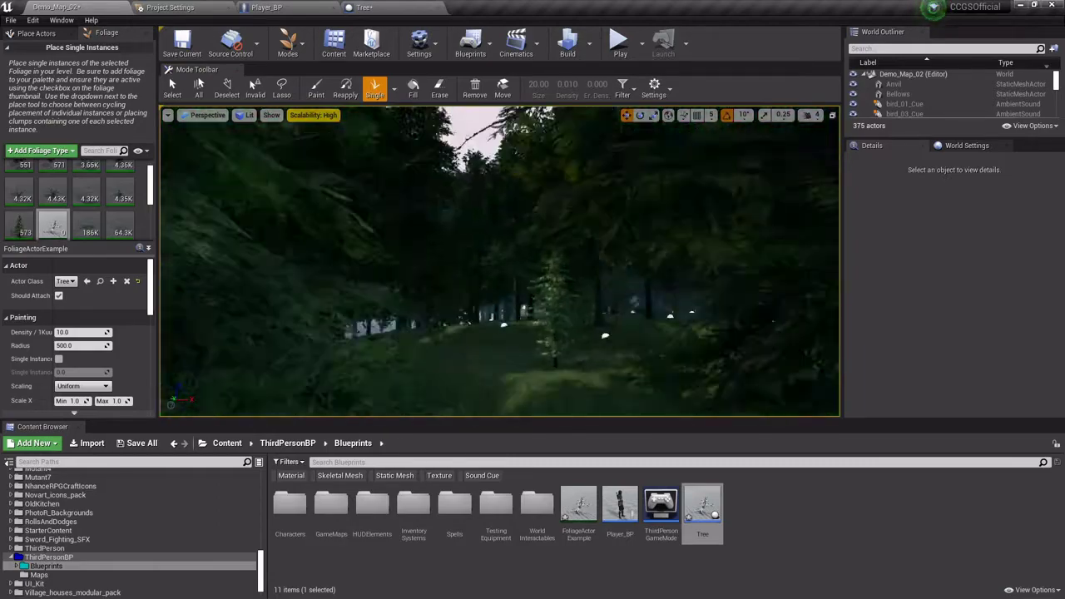
right_click_drag(605, 335, 505, 325)
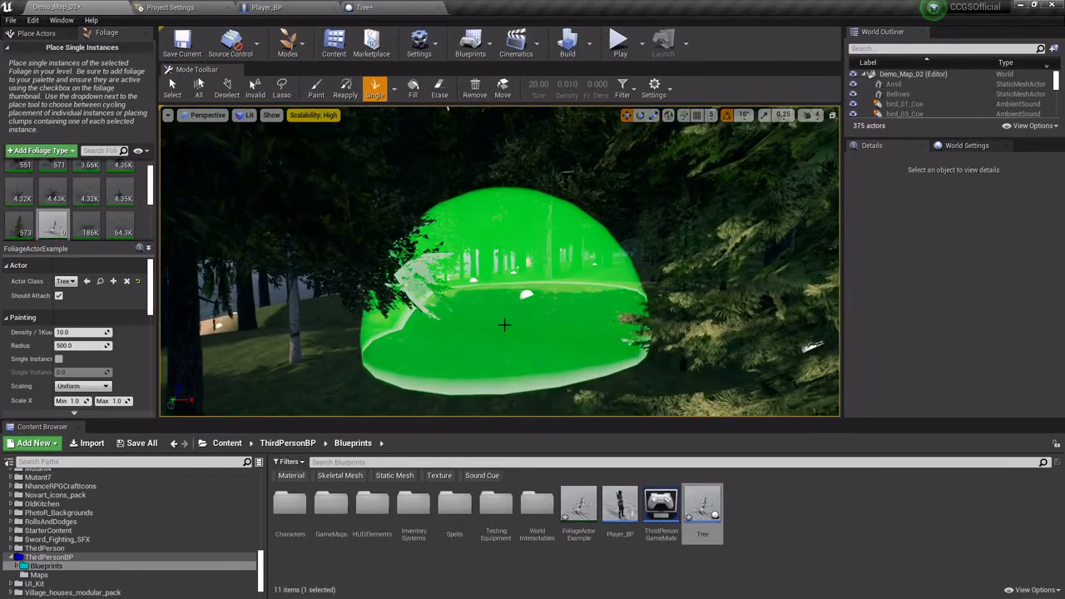